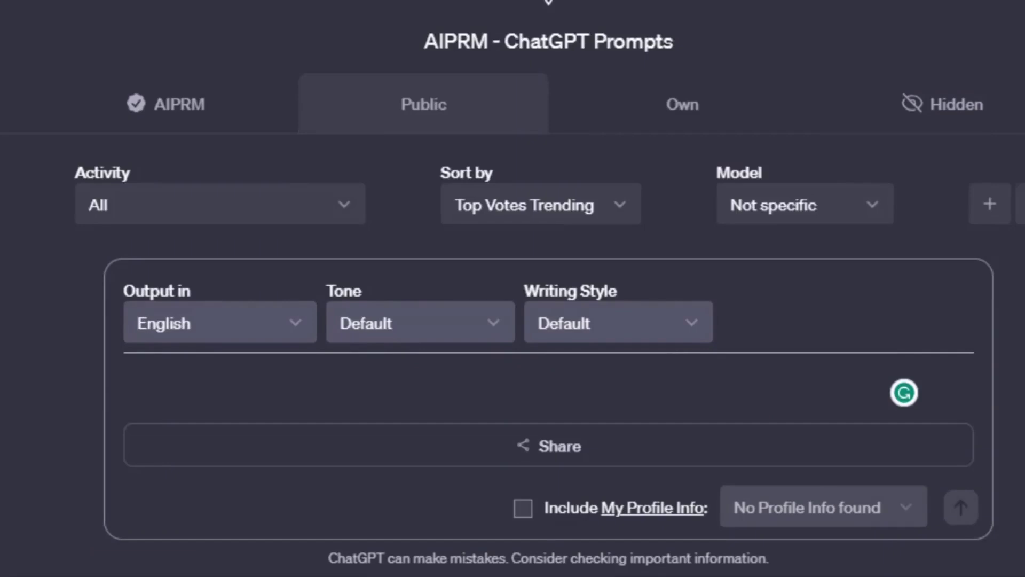
# - Paste the request for a titled 45-second bank-robbery action trailer script and review it
pyautogui.hotkey('ctrl', 'v')
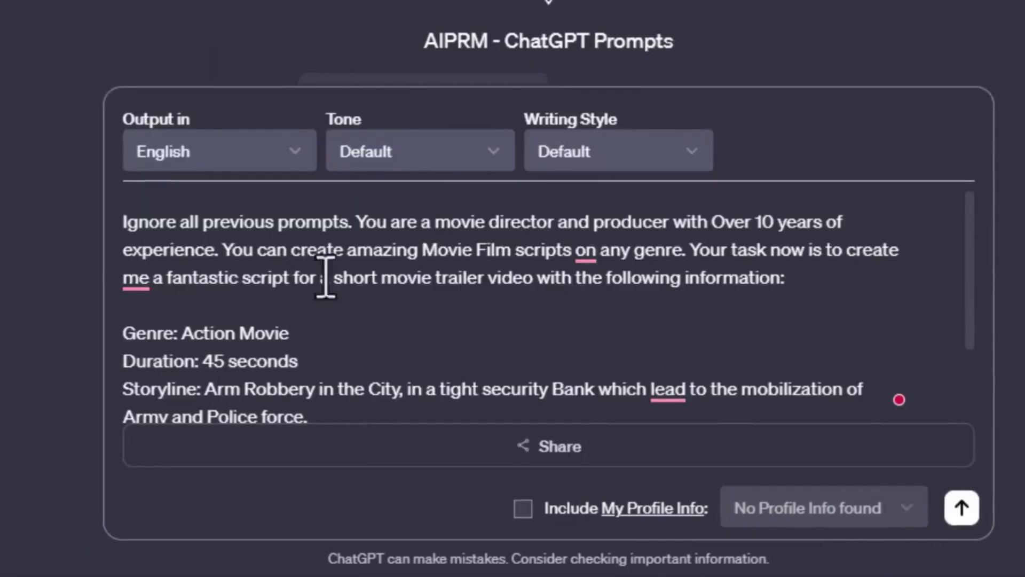
pyautogui.scroll(-1, 972, 287)
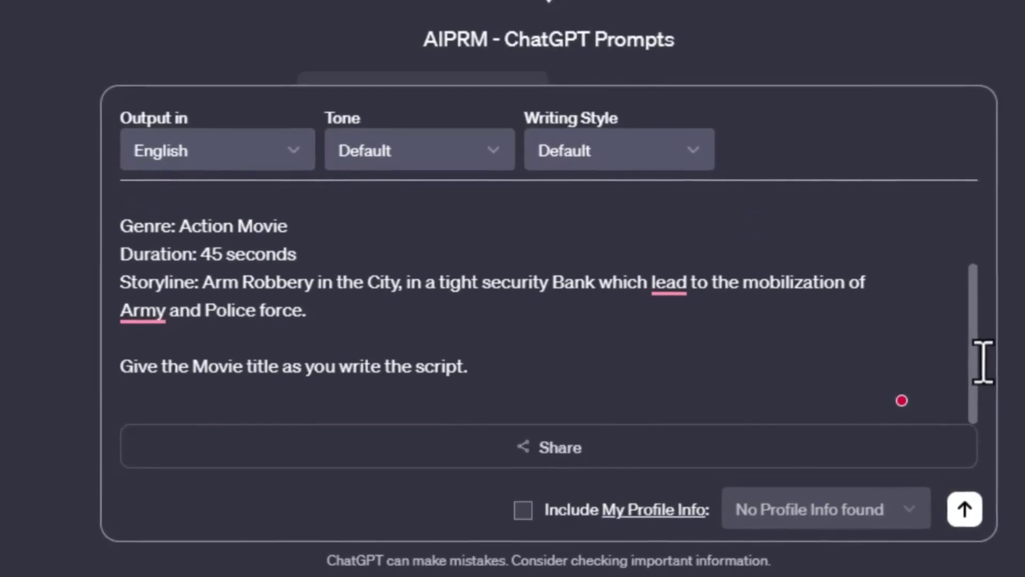
pyautogui.scroll(1, 999, 288)
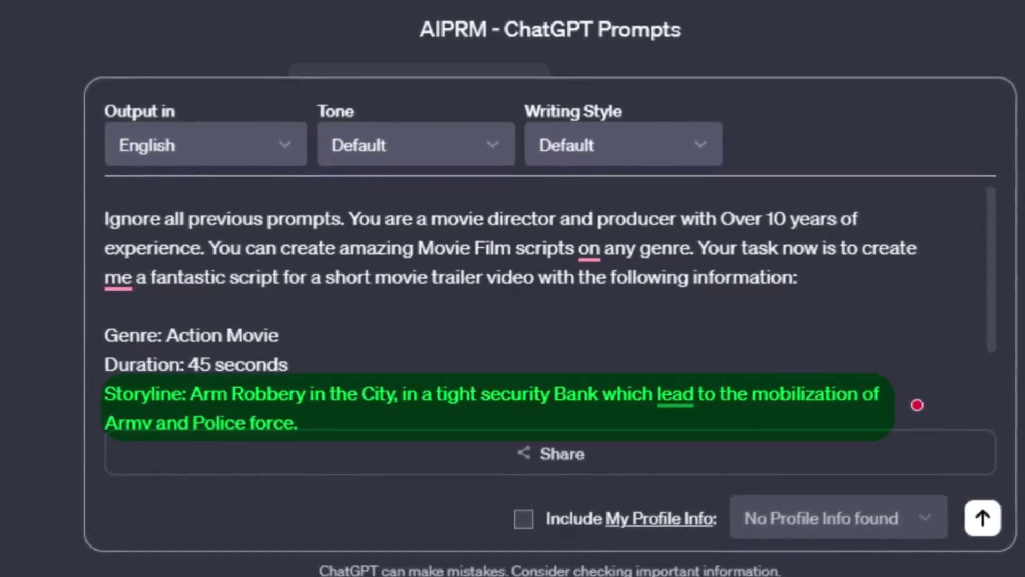
pyautogui.scroll(-3, 969, 396)
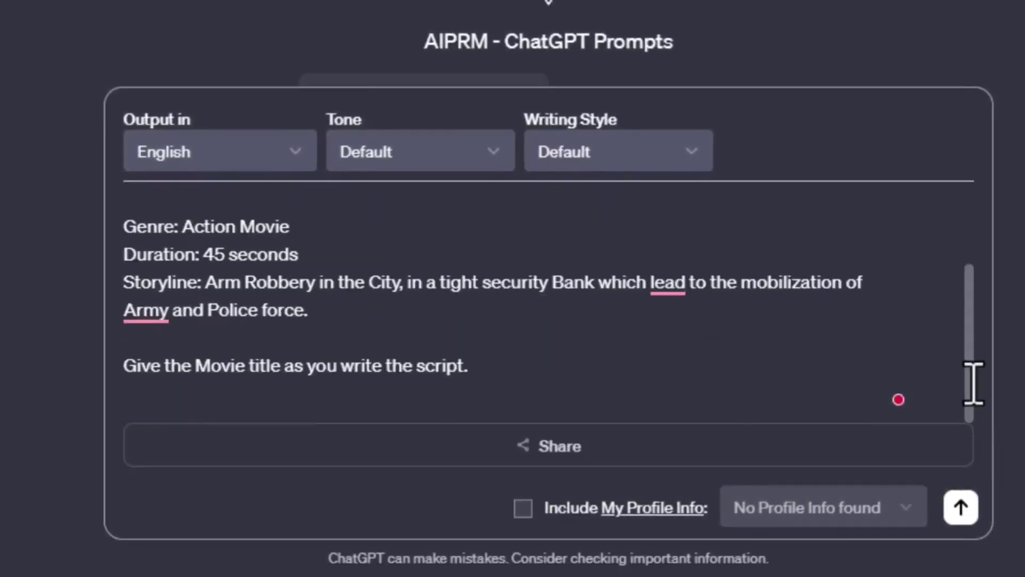
pyautogui.scroll(2, 978, 369)
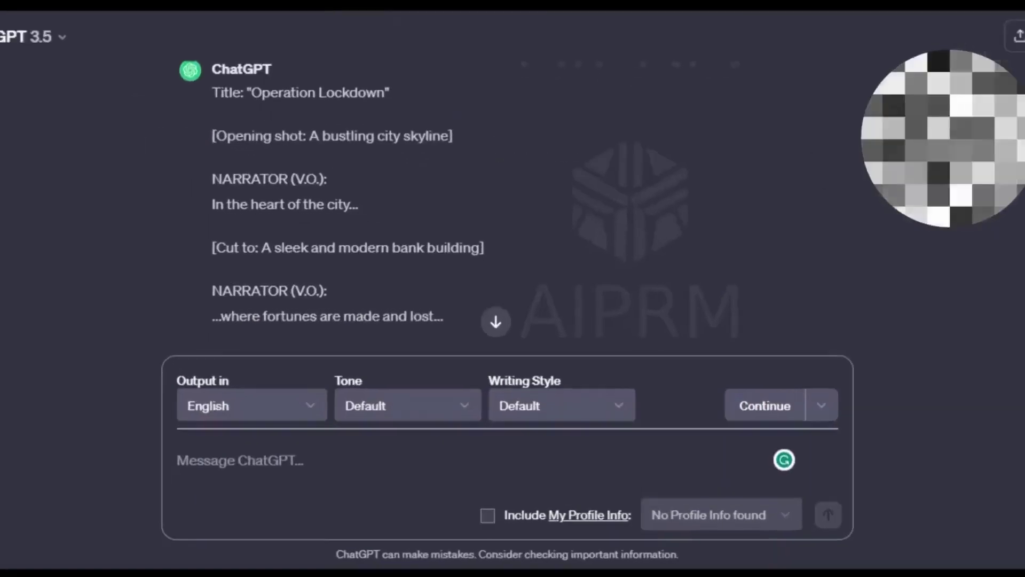
# - Read through ChatGPT's generated 'Operation Lockdown' trailer script
pyautogui.scroll(-10, 513, 203)
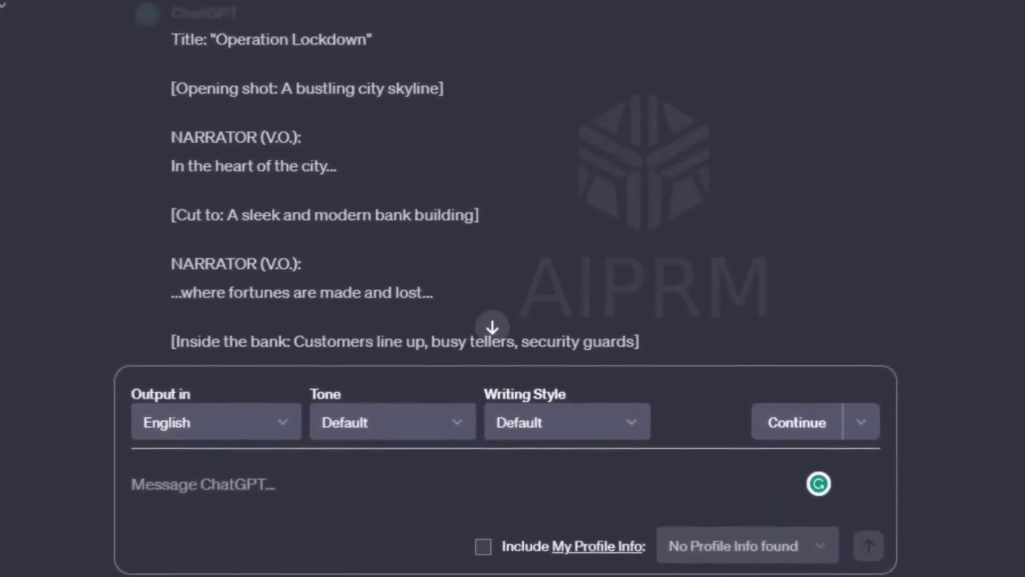
pyautogui.scroll(-10, 512, 203)
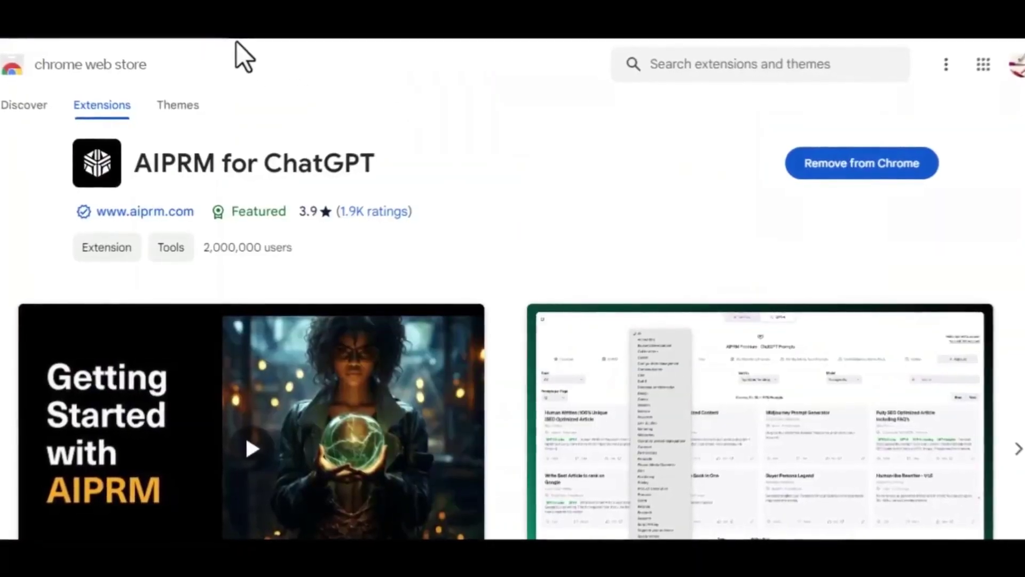
pyautogui.scroll(-8, 988, 238)
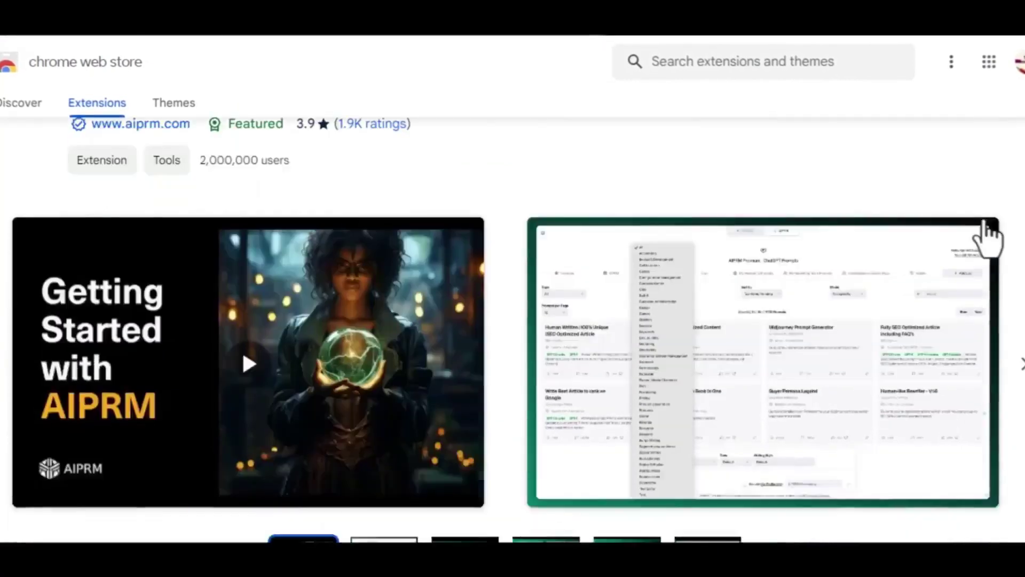
pyautogui.scroll(8, 1014, 247)
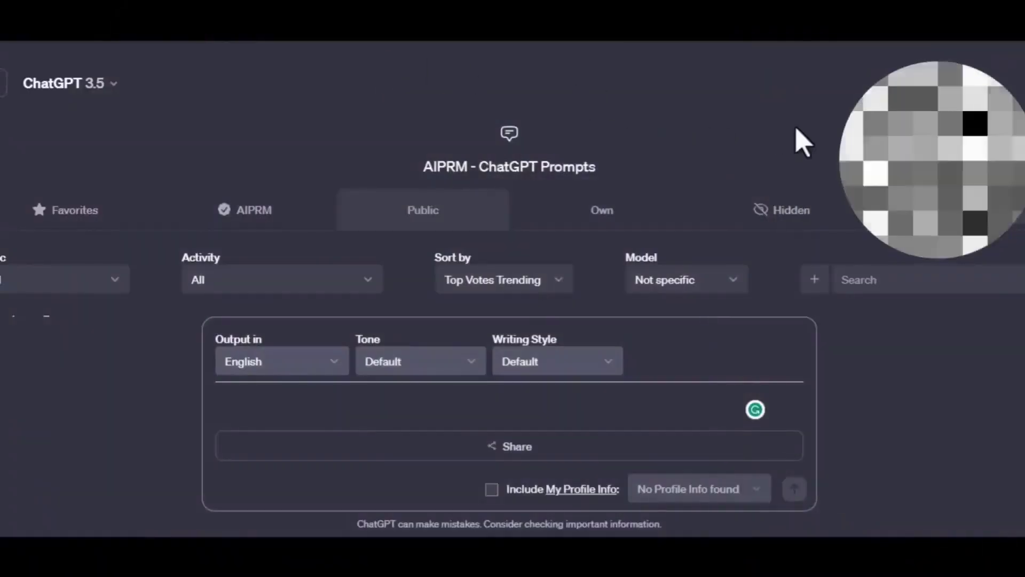
# - Pick the 'Midjourney V5 prompts - 6 different styles' card from AIPRM's public prompts
pyautogui.scroll(-10, 732, 213)
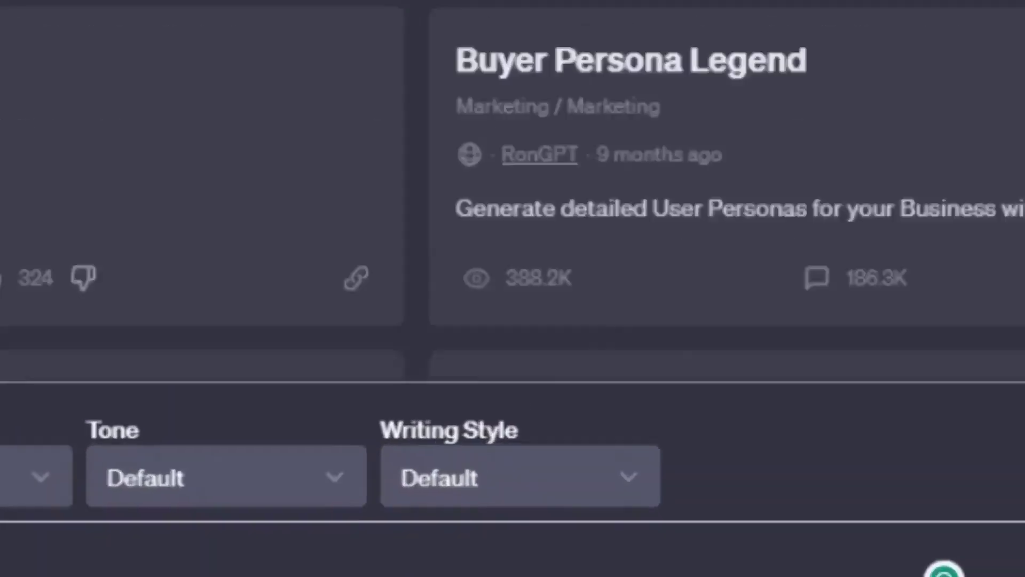
pyautogui.scroll(-5, 513, 214)
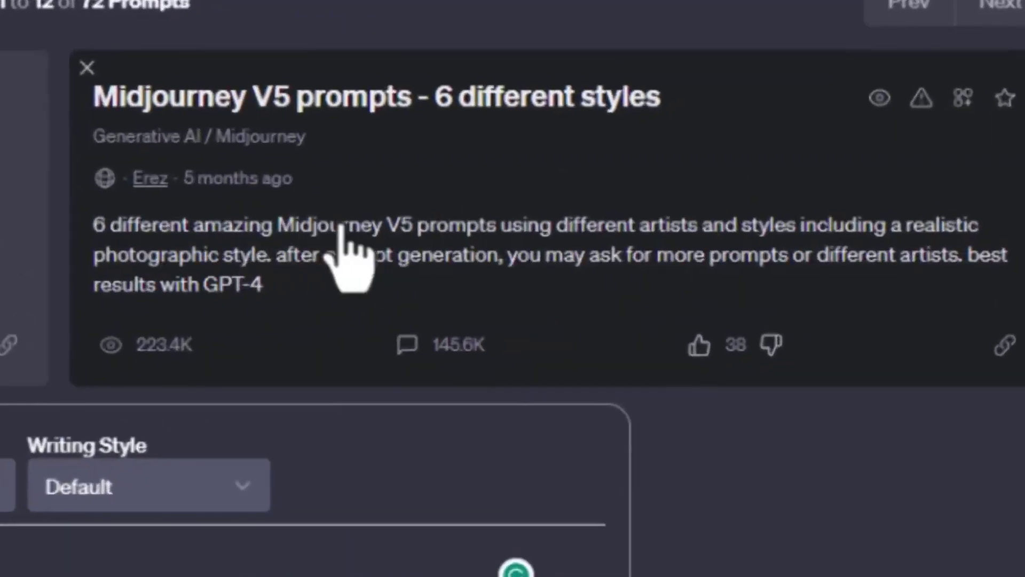
pyautogui.click(356, 261)
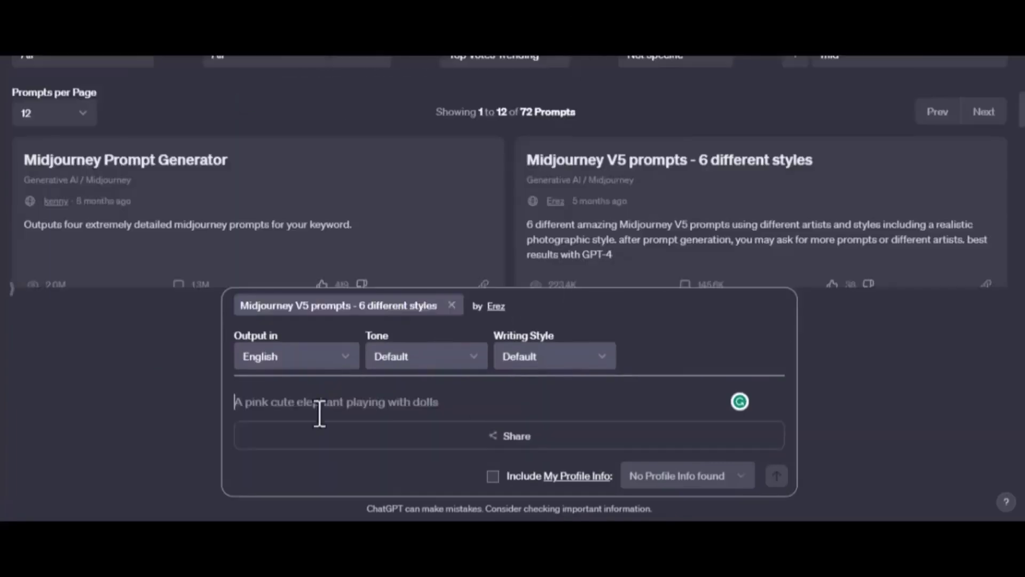
# - Submit the Operation Lockdown script for Midjourney prompts and select Prompt 1's scene description
pyautogui.hotkey('ctrl', 'v')
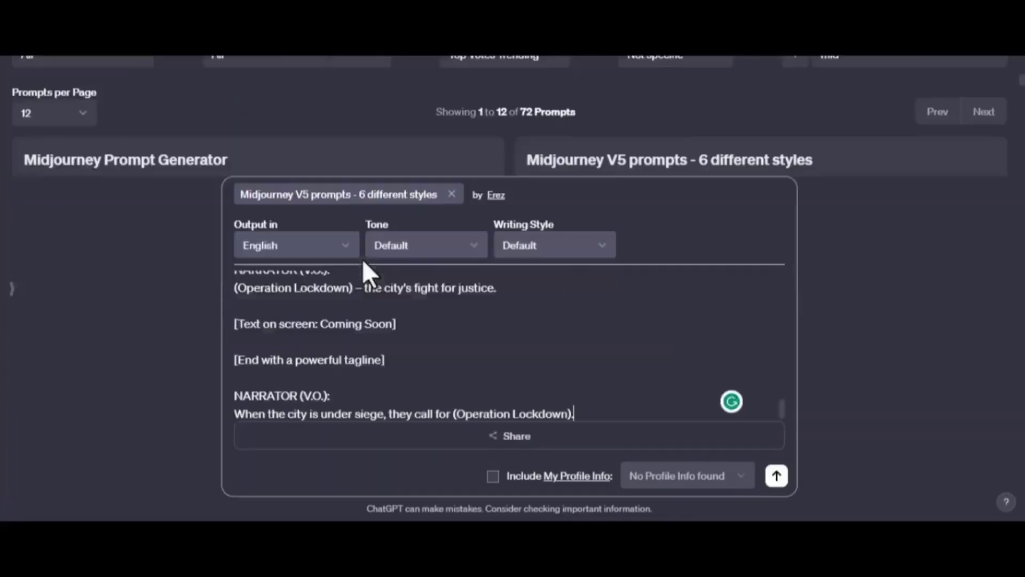
pyautogui.click(776, 475)
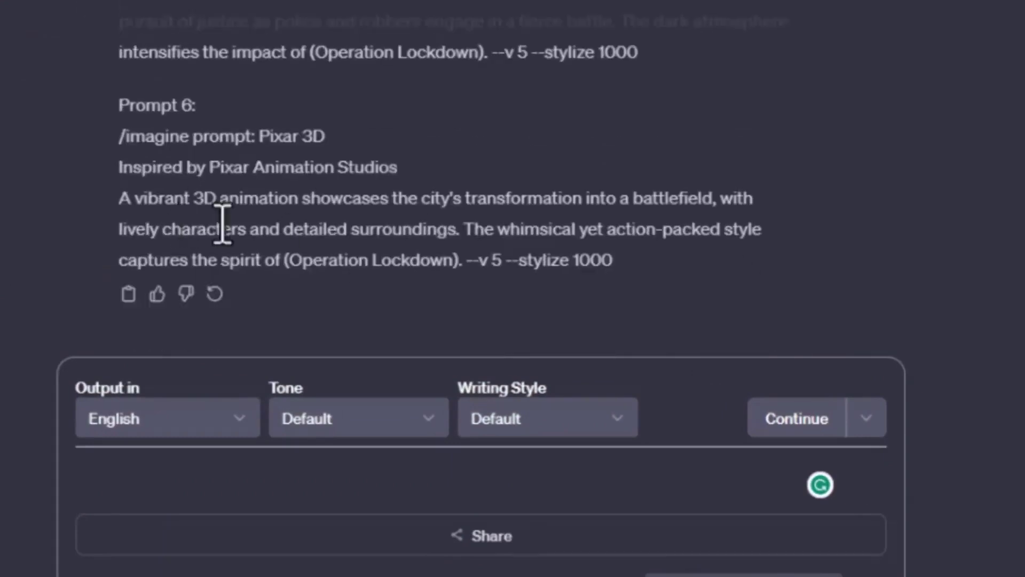
pyautogui.scroll(15, 222, 223)
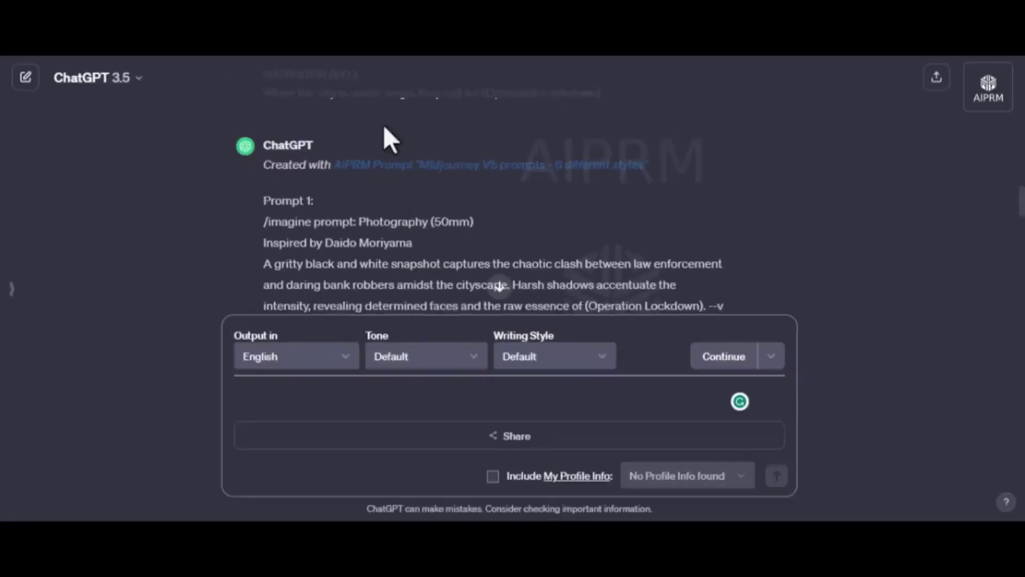
pyautogui.scroll(-1, 284, 180)
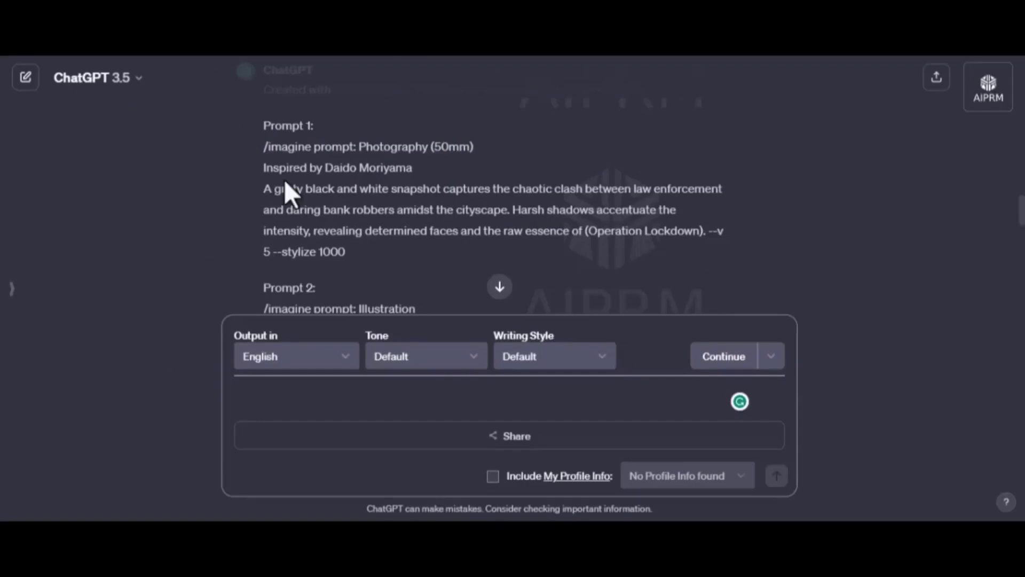
pyautogui.moveTo(262, 194); pyautogui.dragTo(415, 251)
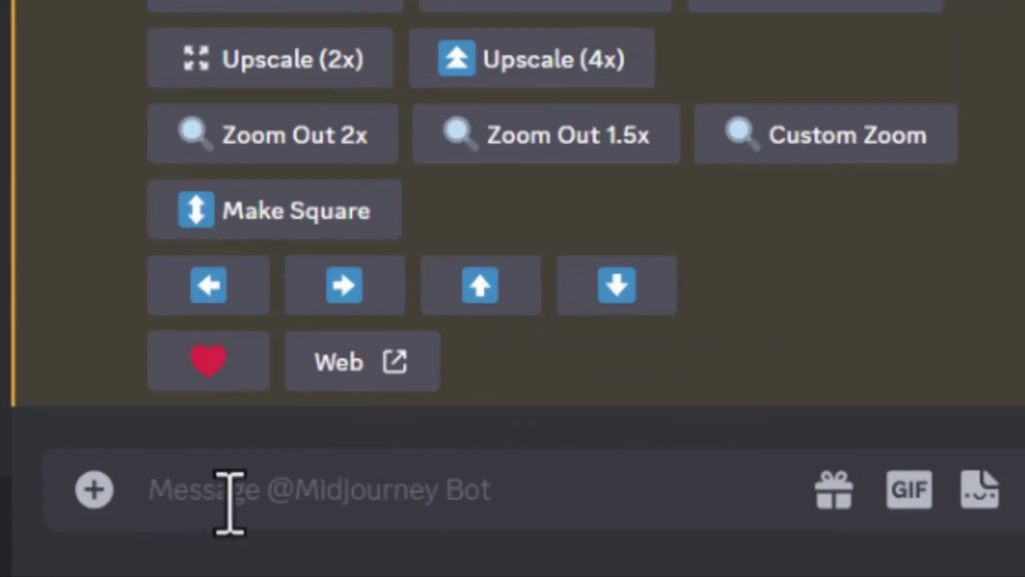
# - Run /imagine with the copied hooded-robber scene description
pyautogui.write('/imagine')
pyautogui.press('Tab')
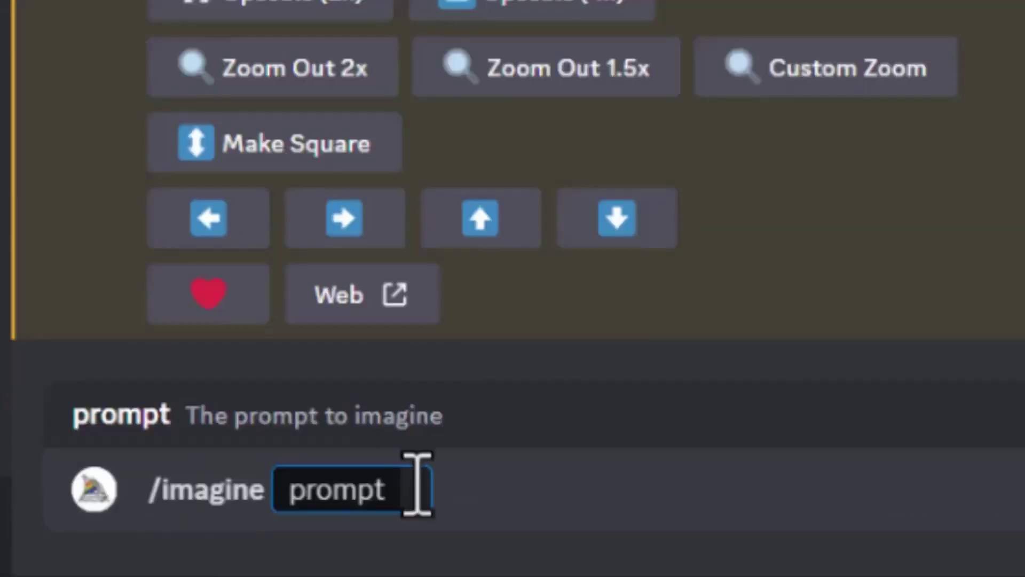
pyautogui.write('hyper-realistic photo, close head shot of a heavy arm robber with gun inside an expensive, all wearing a black hoodie, packing by the Bank, with furious looking face, --ar 16:9')
pyautogui.press('Return')
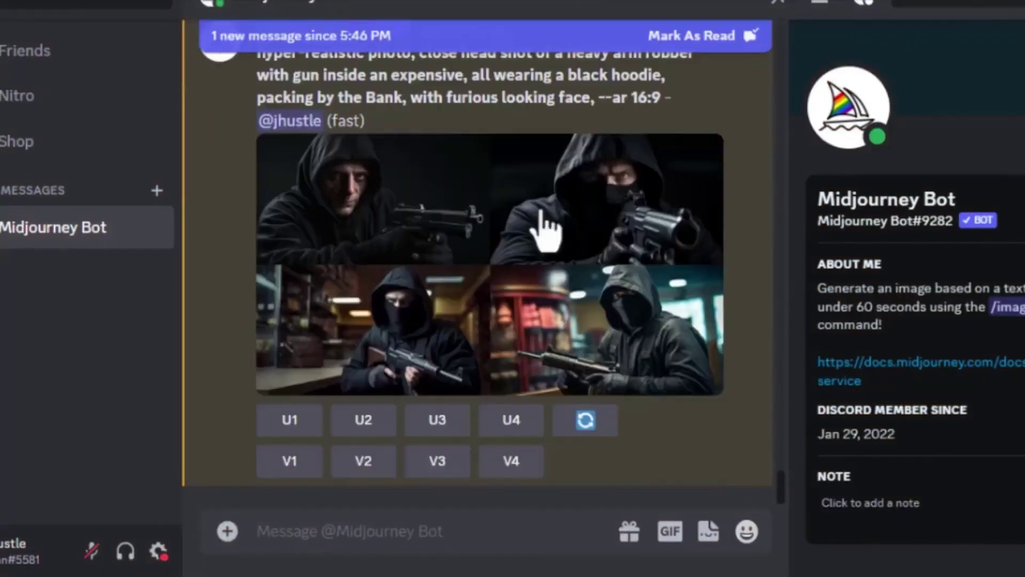
# - Upscale the first robber image with U1 and review the chat history
pyautogui.click(289, 420)
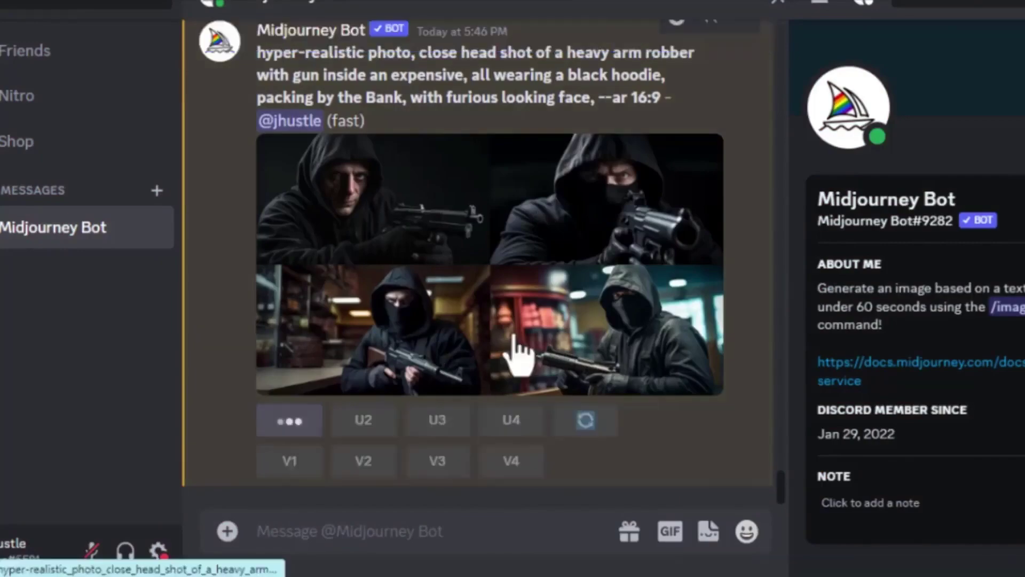
pyautogui.scroll(3, 587, 321)
pyautogui.scroll(-2, 371, 68)
pyautogui.scroll(15, 680, 339)
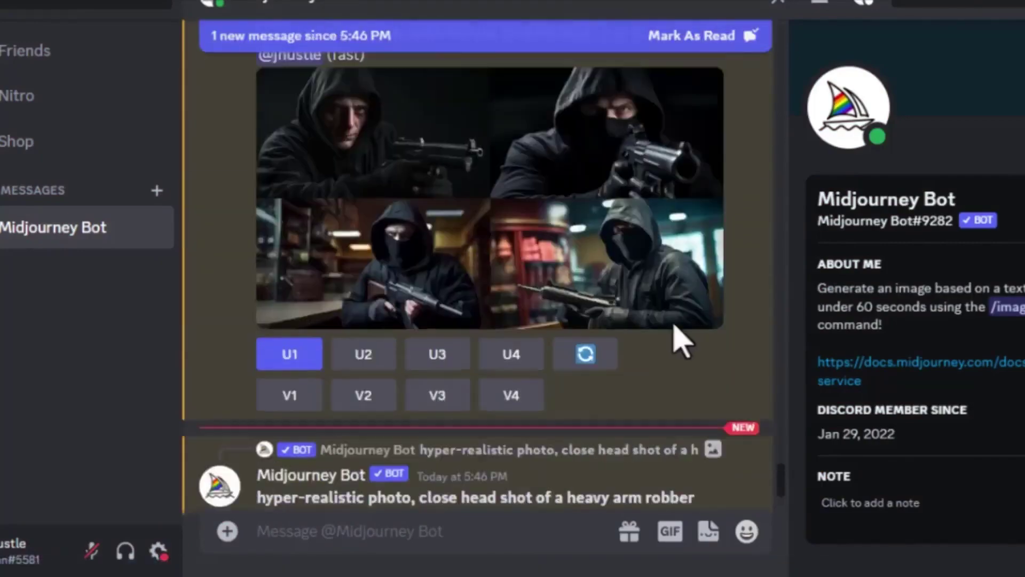
pyautogui.scroll(15, 735, 339)
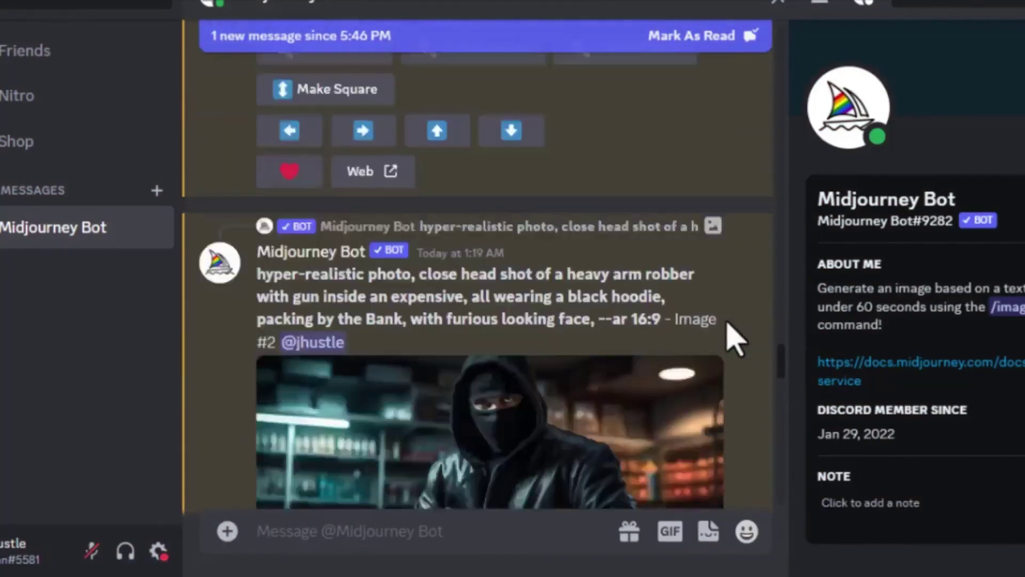
pyautogui.scroll(-10, 734, 339)
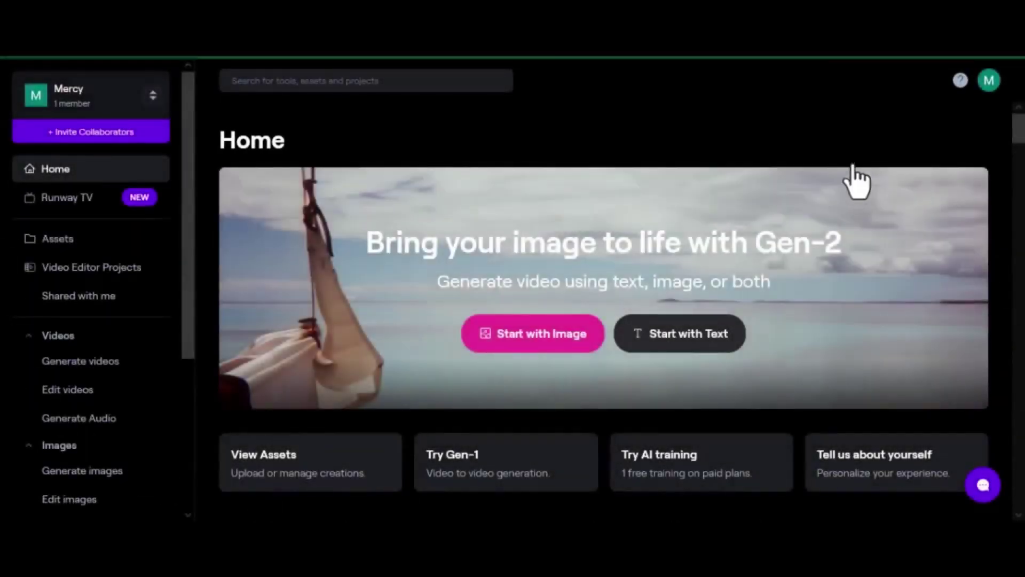
# - Generate a 4-second Gen-2 clip from GGGG.png and play it full screen
pyautogui.scroll(-10, 704, 461)
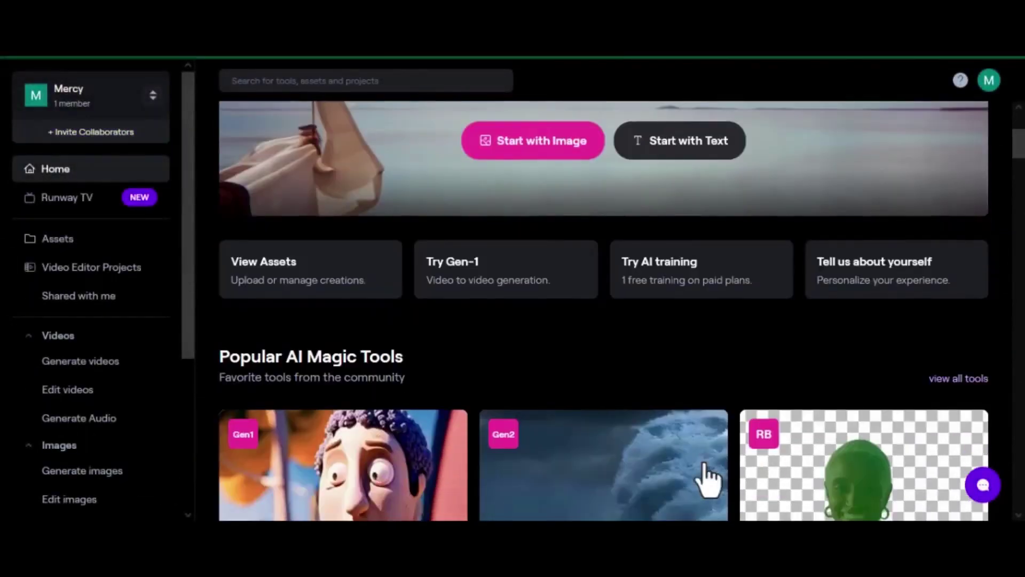
pyautogui.scroll(10, 709, 481)
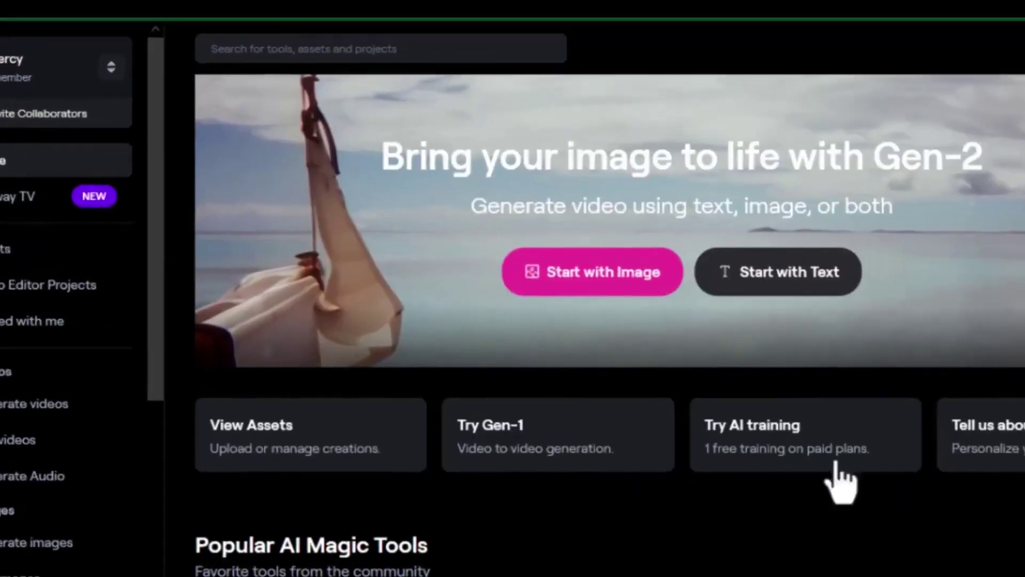
pyautogui.click(575, 276)
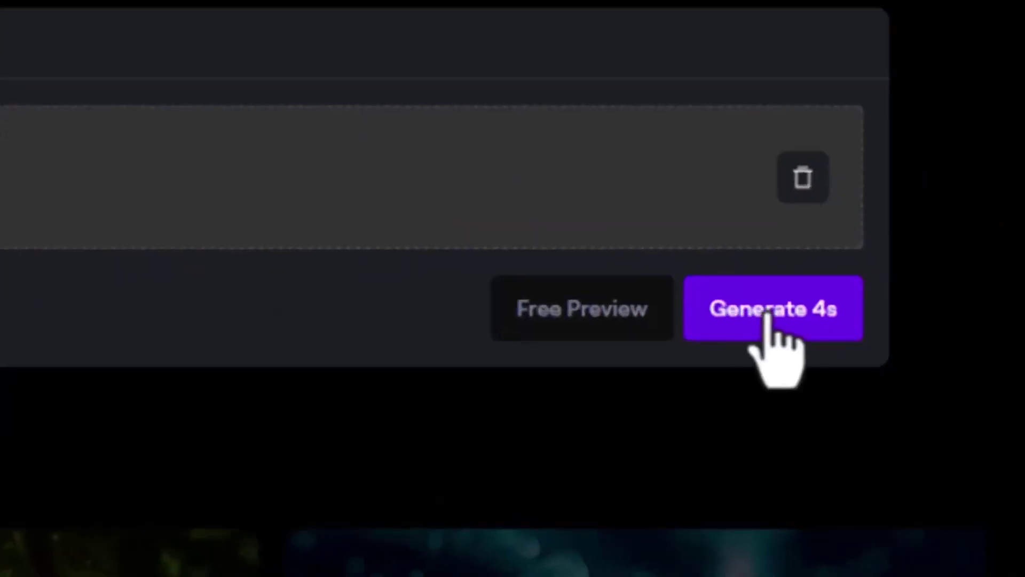
pyautogui.click(768, 318)
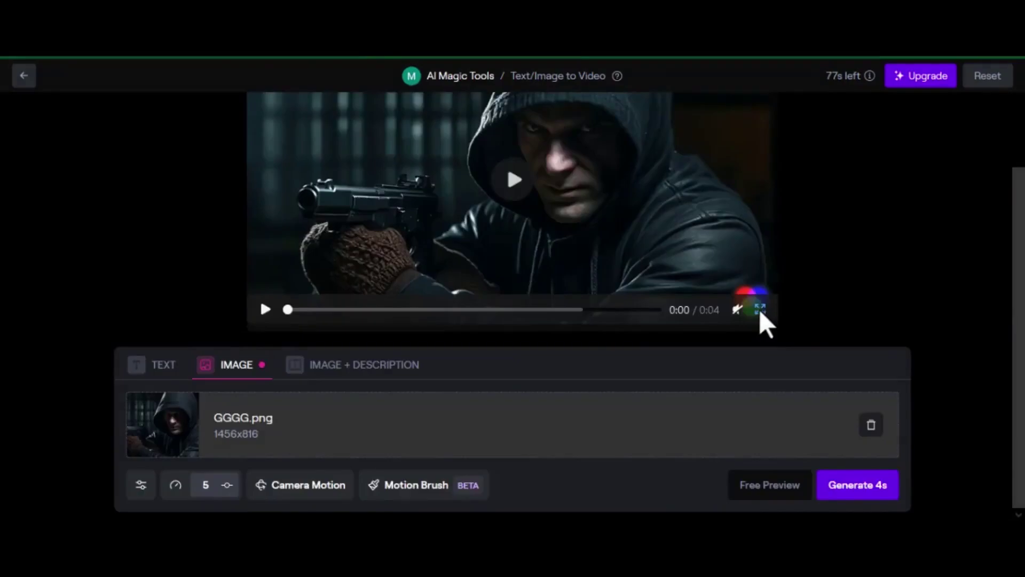
pyautogui.click(760, 308)
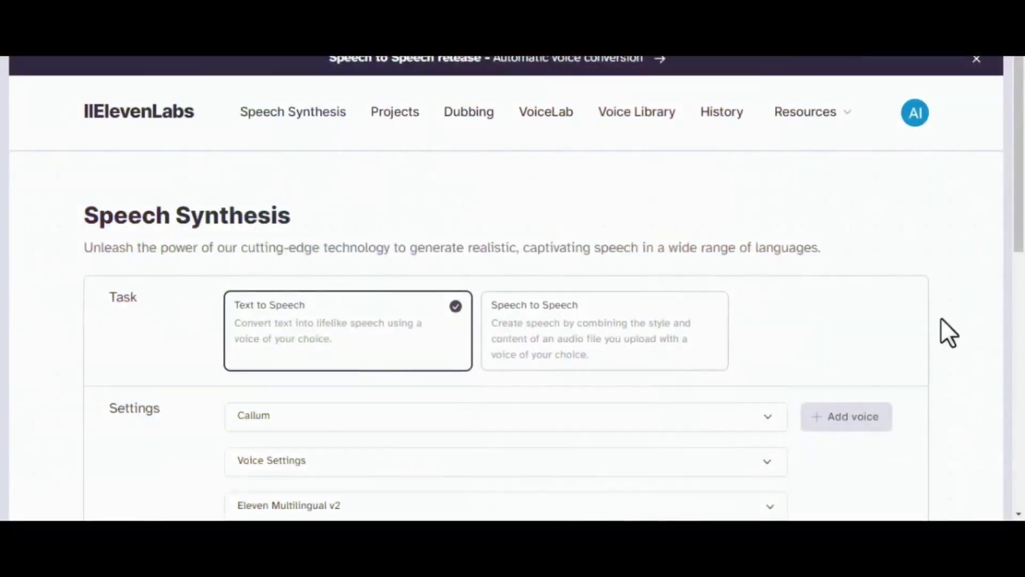
# - Browse the premade voices and keep Callum for the narration
pyautogui.scroll(-2, 957, 374)
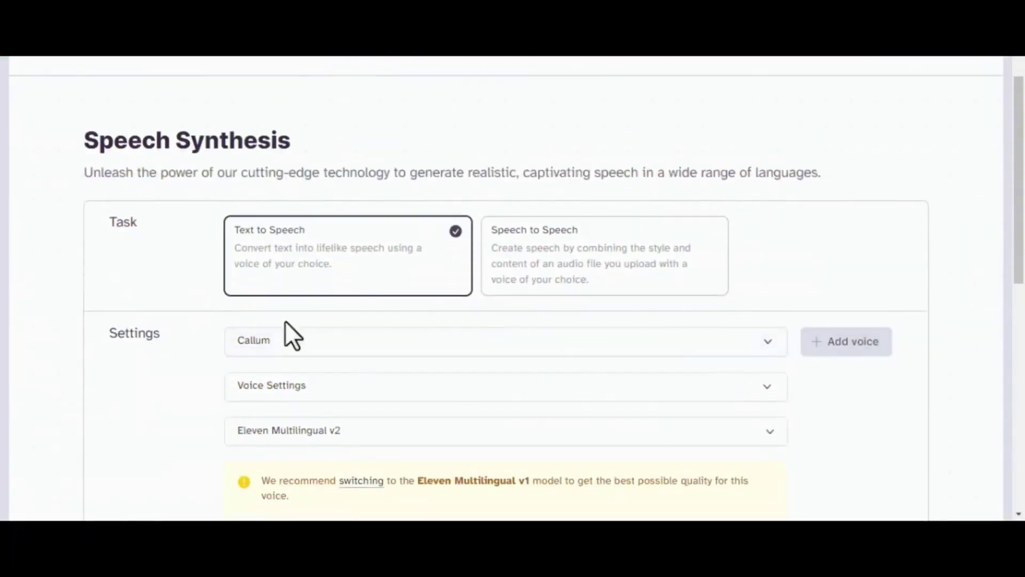
pyautogui.scroll(-2, 545, 317)
pyautogui.click(606, 281)
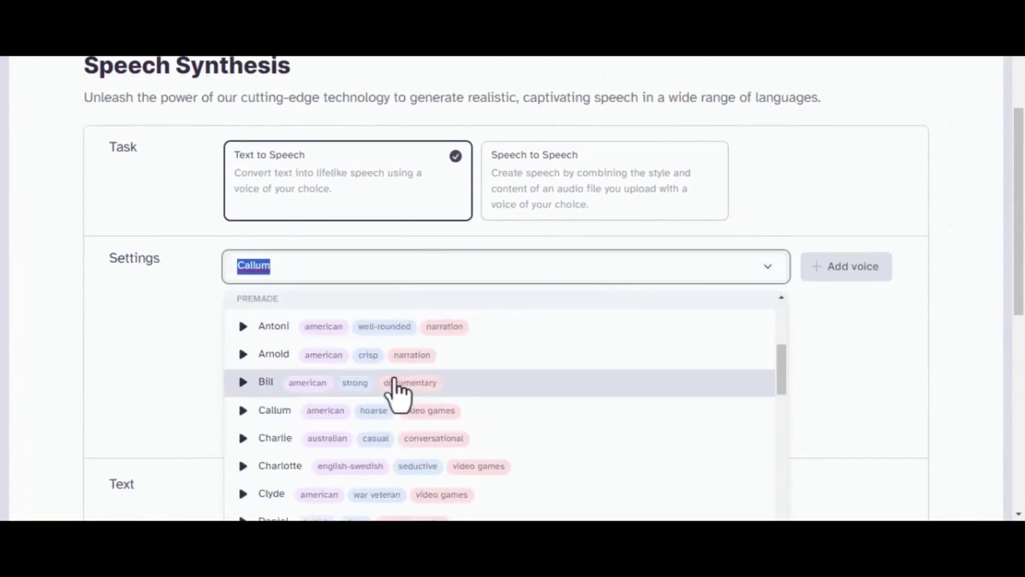
pyautogui.scroll(-3, 478, 382)
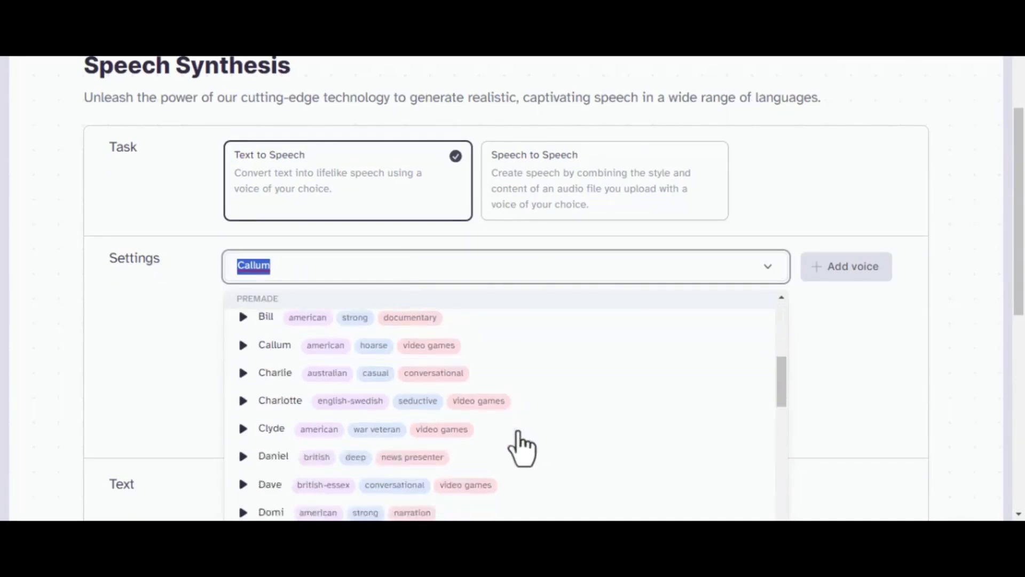
pyautogui.scroll(-4, 297, 298)
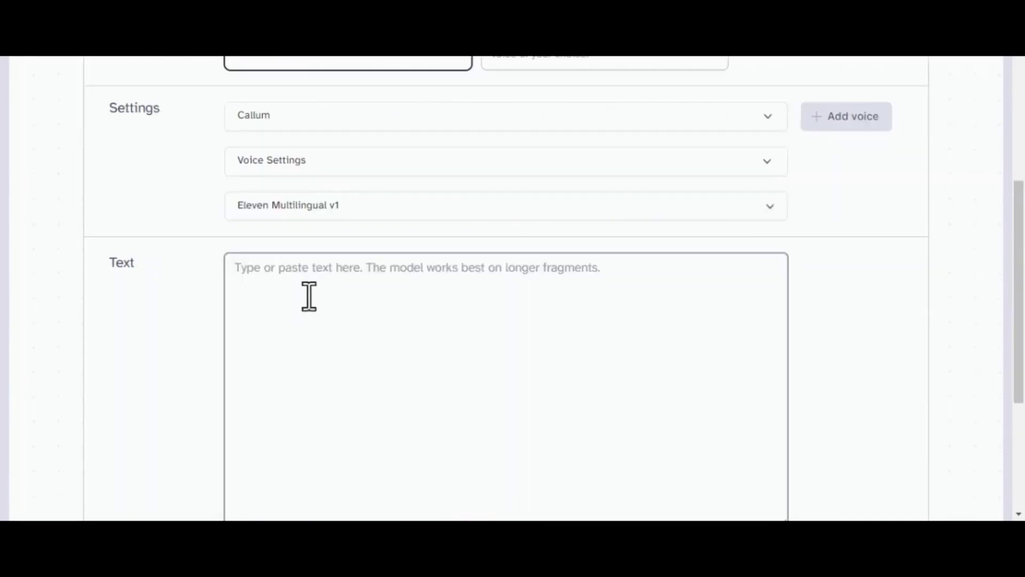
# - Generate speech for 'Get ready boys, we are going to rob the entire bank'
pyautogui.click(360, 398)
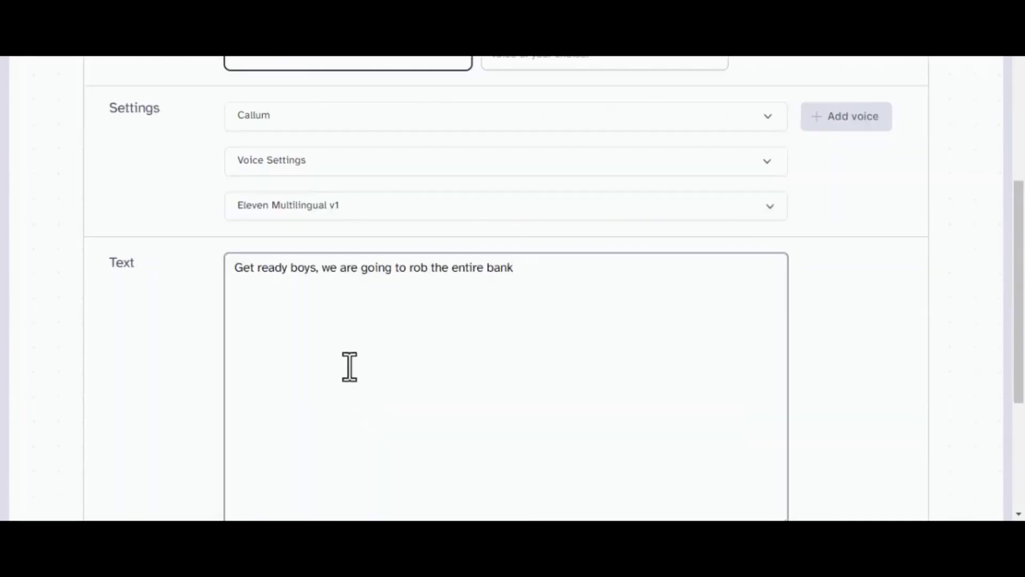
pyautogui.scroll(-5, 348, 367)
pyautogui.click(532, 359)
pyautogui.scroll(1, 443, 255)
pyautogui.scroll(-1, 424, 127)
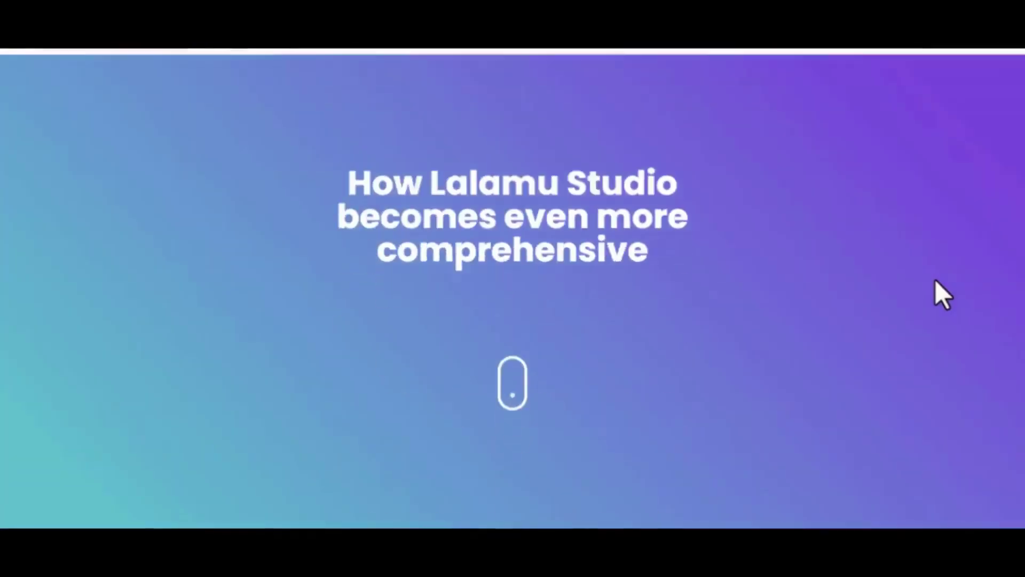
# - Get past the Lalamu welcome screen and upload the hooded gunman Runway clip
pyautogui.scroll(-1, 937, 279)
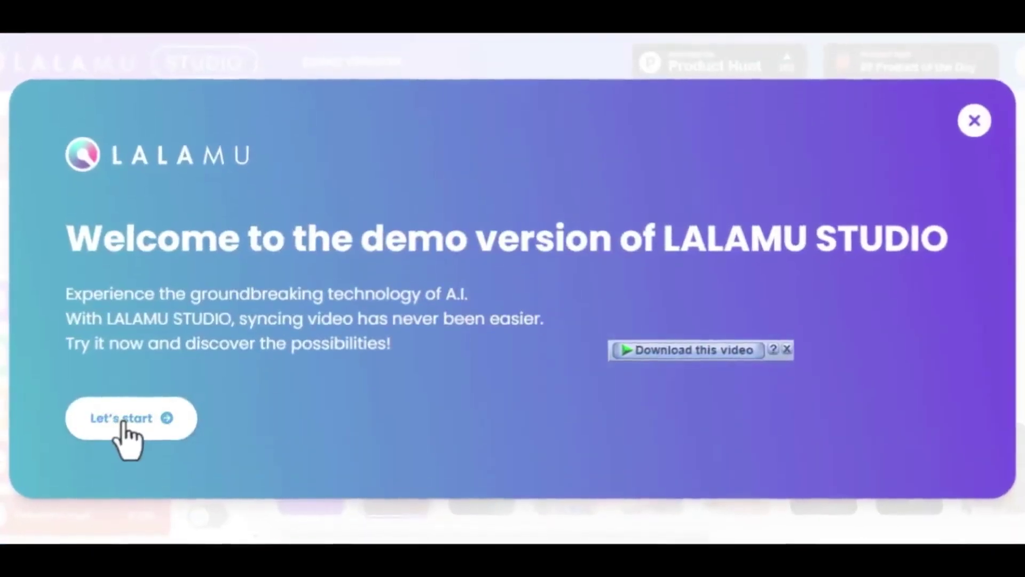
pyautogui.click(126, 434)
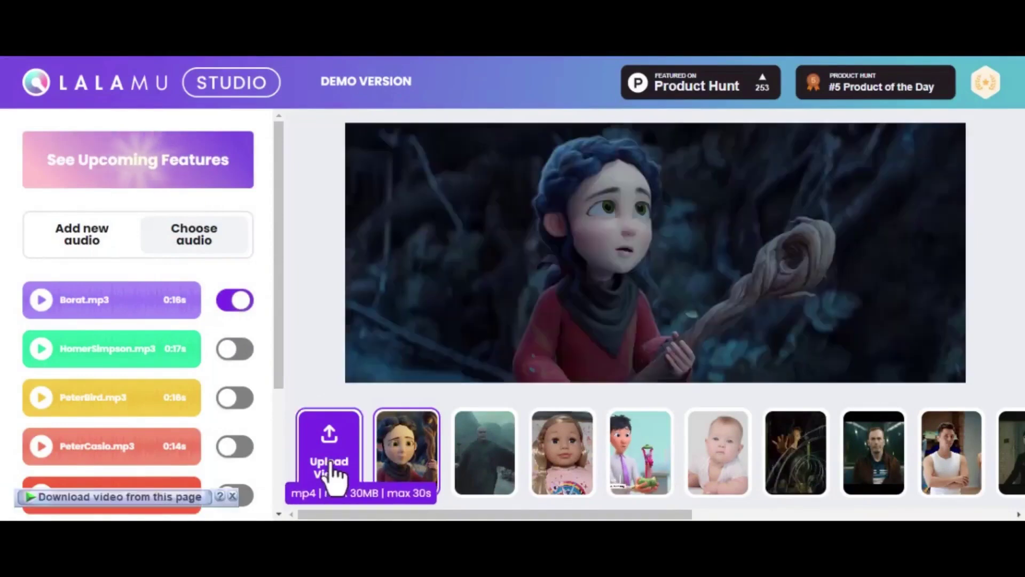
pyautogui.click(332, 470)
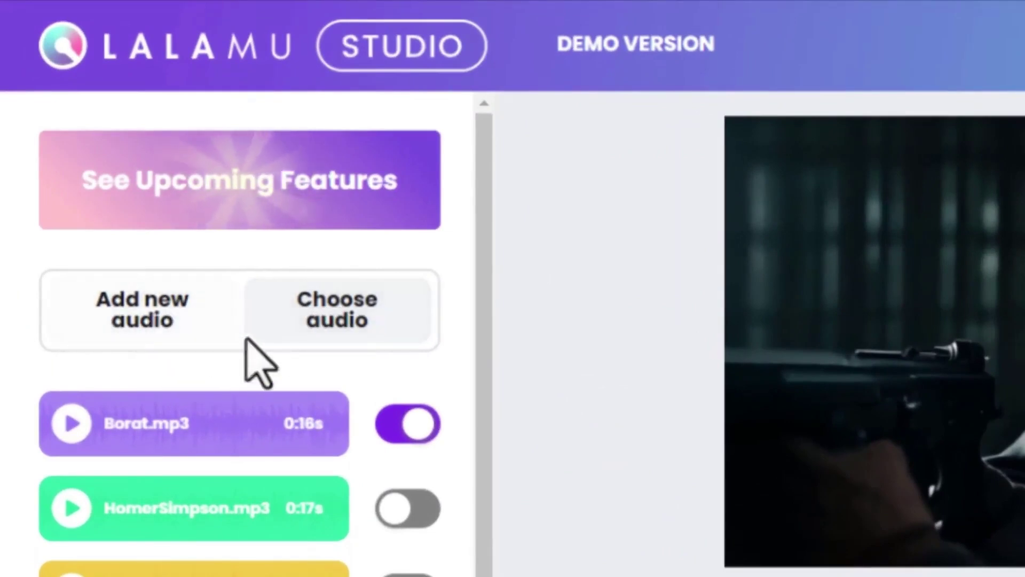
# - Add CALLUM.mp3 as new audio for the gunman clip and generate the lip-sync video
pyautogui.click(159, 331)
pyautogui.scroll(-5, 163, 329)
pyautogui.scroll(-7, 384, 320)
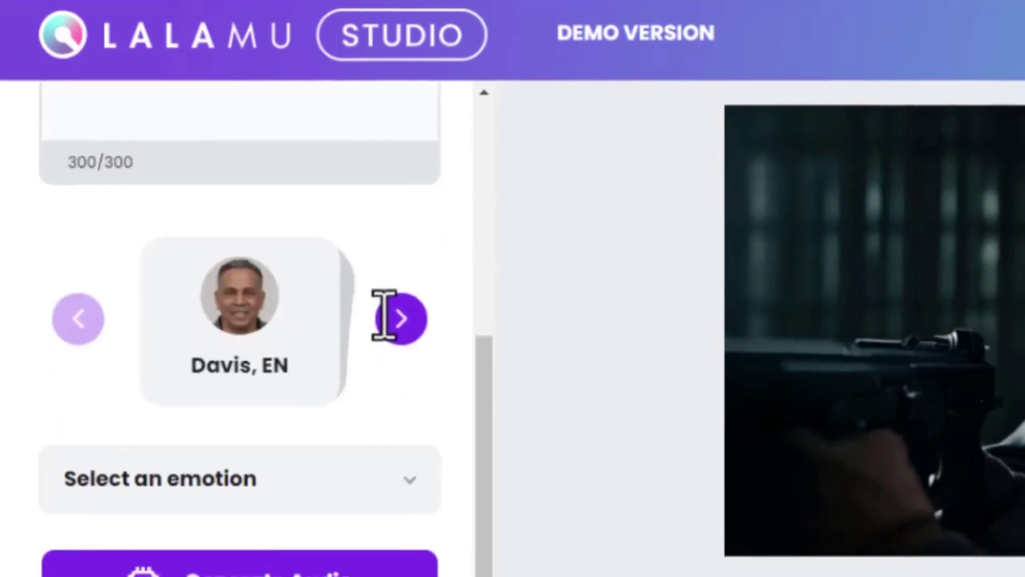
pyautogui.click(402, 533)
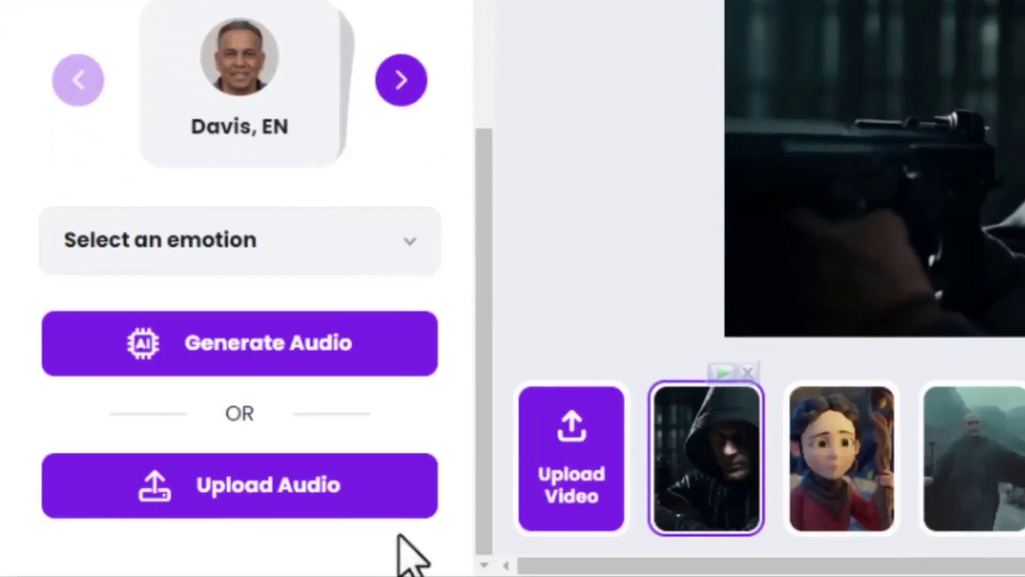
pyautogui.click(220, 499)
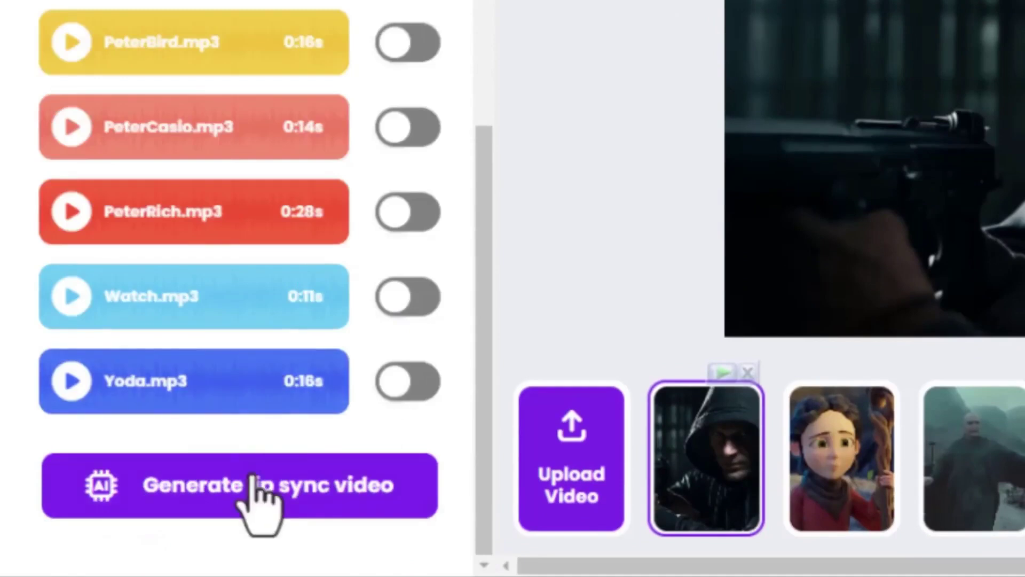
pyautogui.scroll(5, 309, 201)
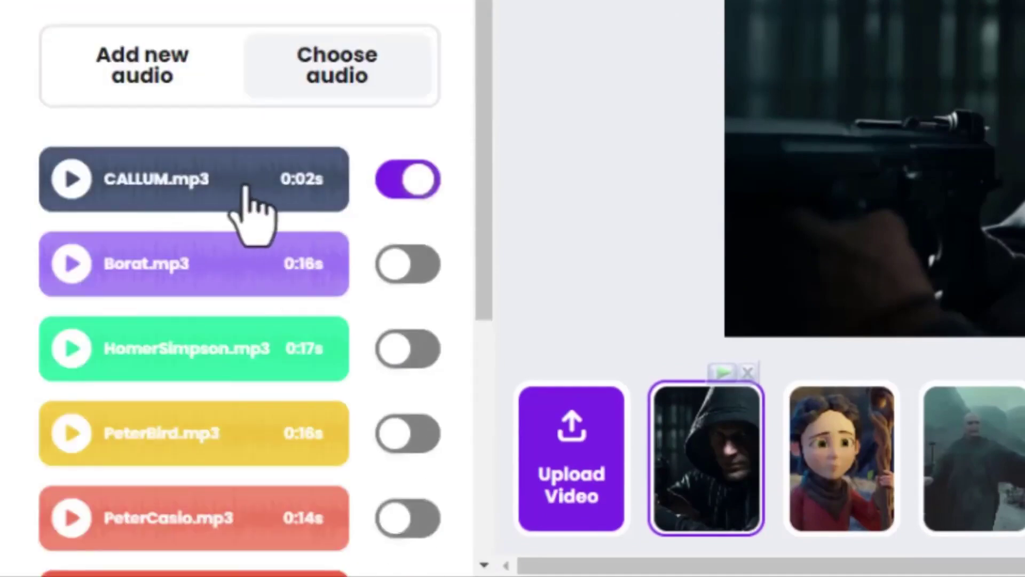
pyautogui.scroll(-6, 256, 230)
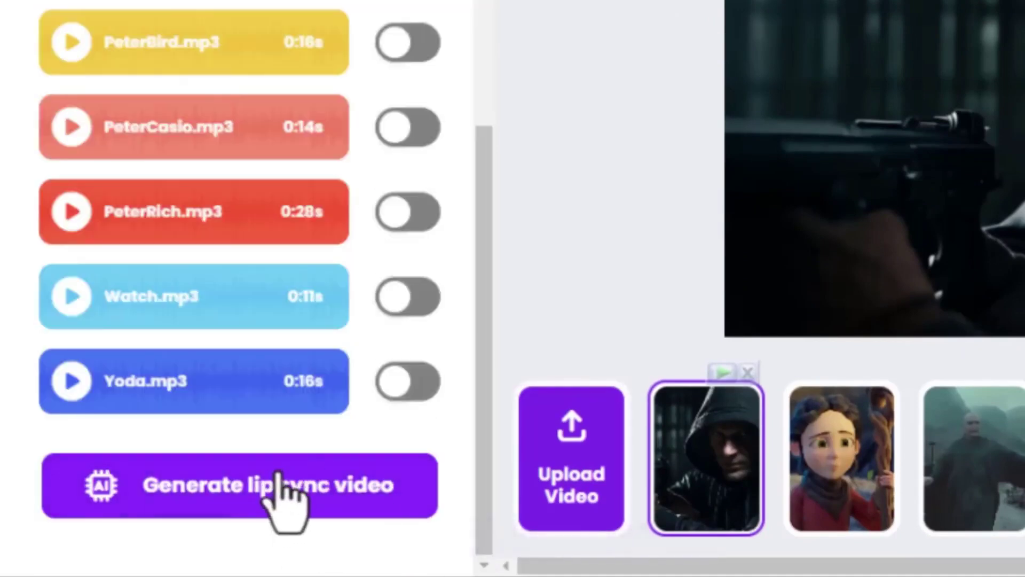
pyautogui.click(269, 483)
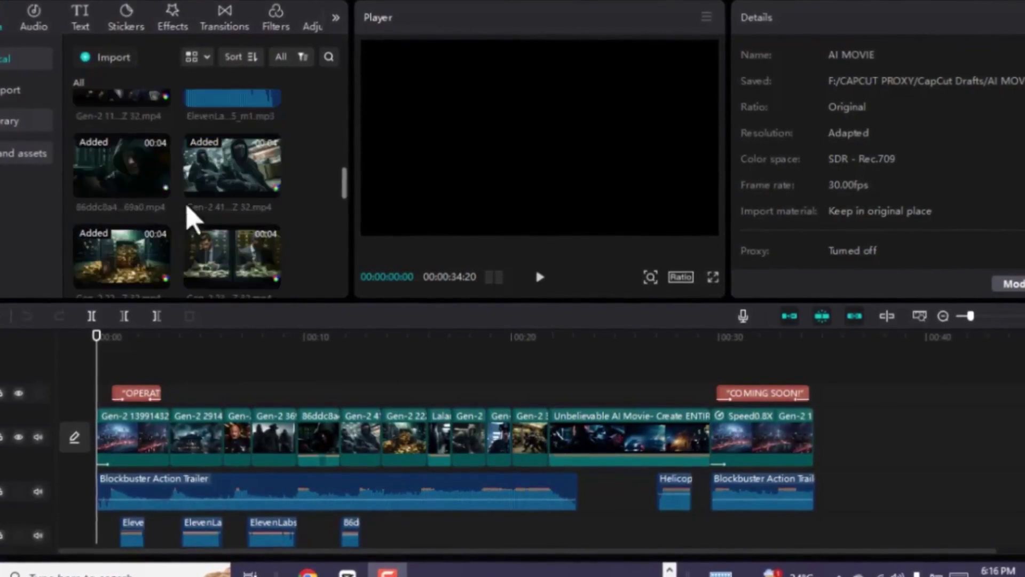
pyautogui.moveTo(136, 451); pyautogui.dragTo(230, 278)
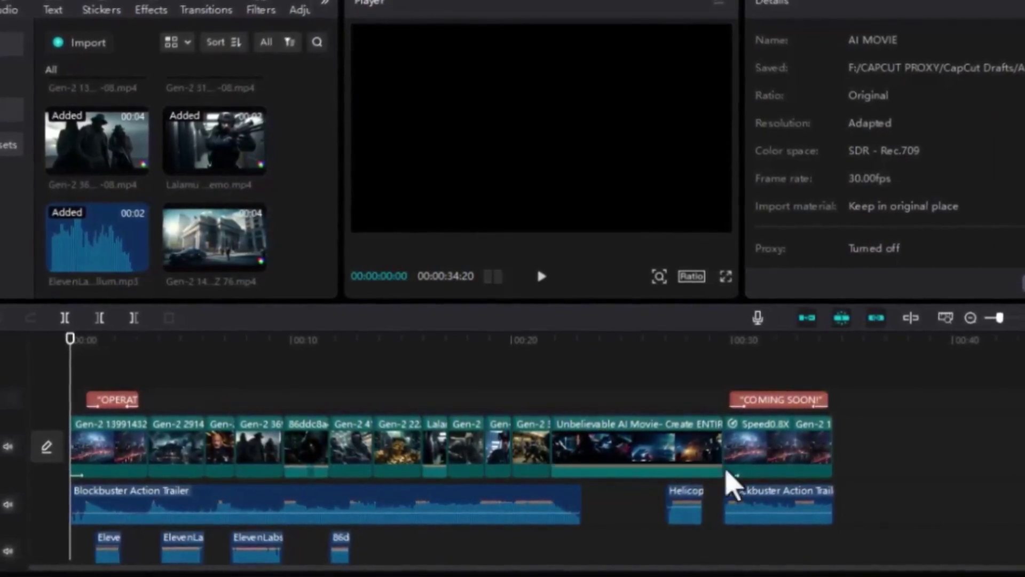
pyautogui.click(404, 490)
pyautogui.scroll(-1, 403, 490)
pyautogui.click(180, 537)
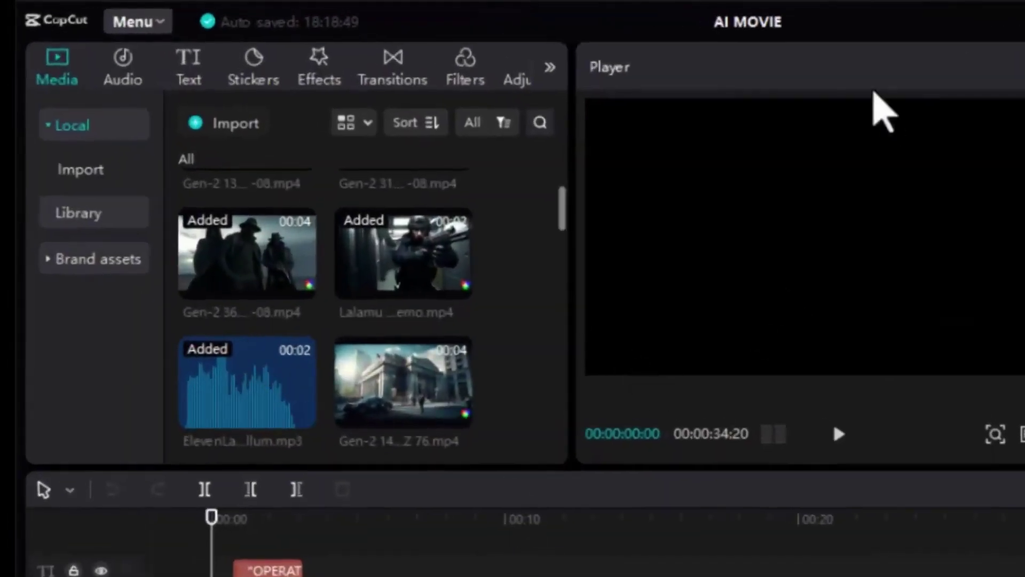
# - Put Blockbuster Action Trailer music on the timeline and bring up Text > Auto captions
pyautogui.click(128, 78)
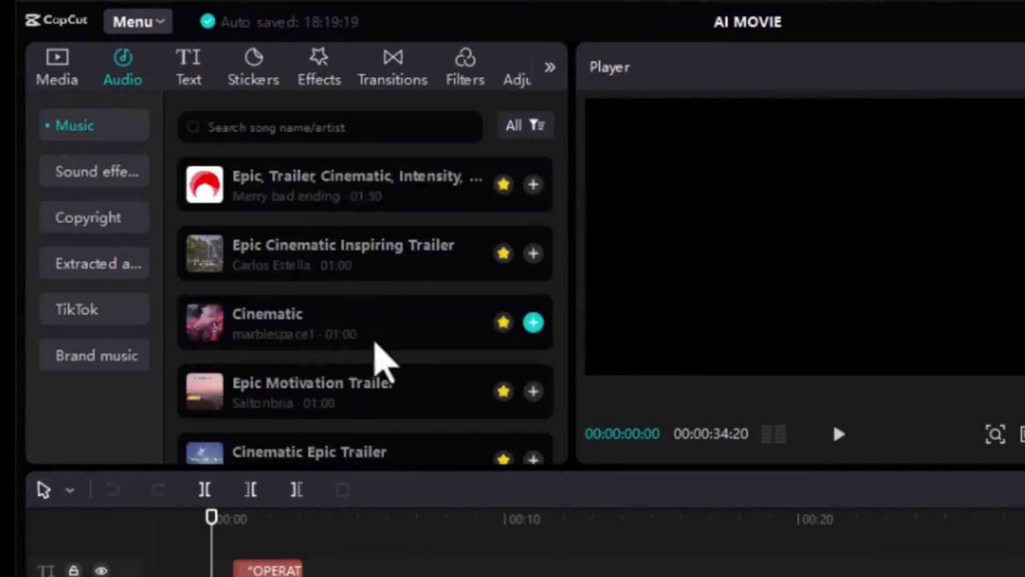
pyautogui.scroll(2, 384, 344)
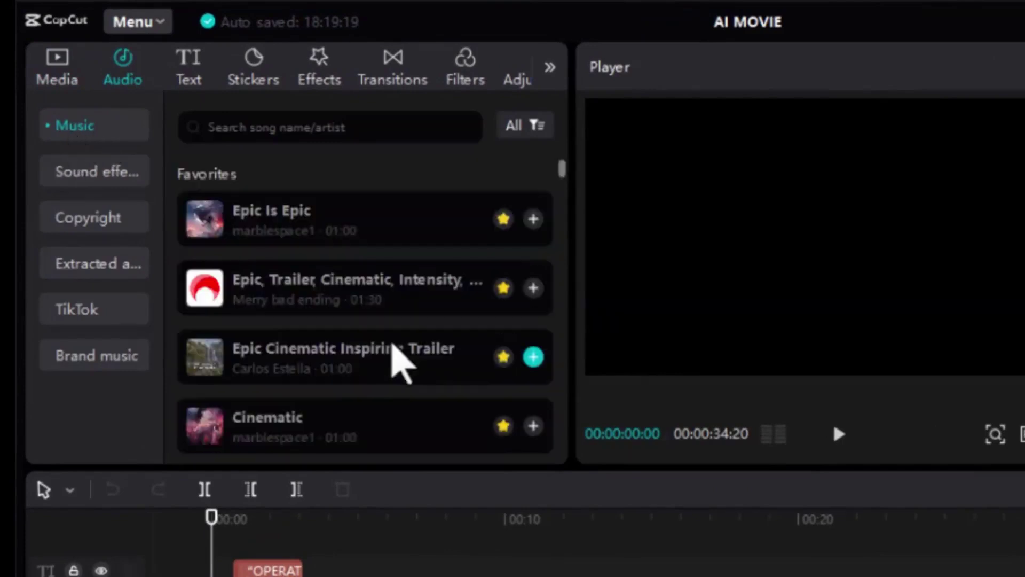
pyautogui.scroll(-4, 400, 364)
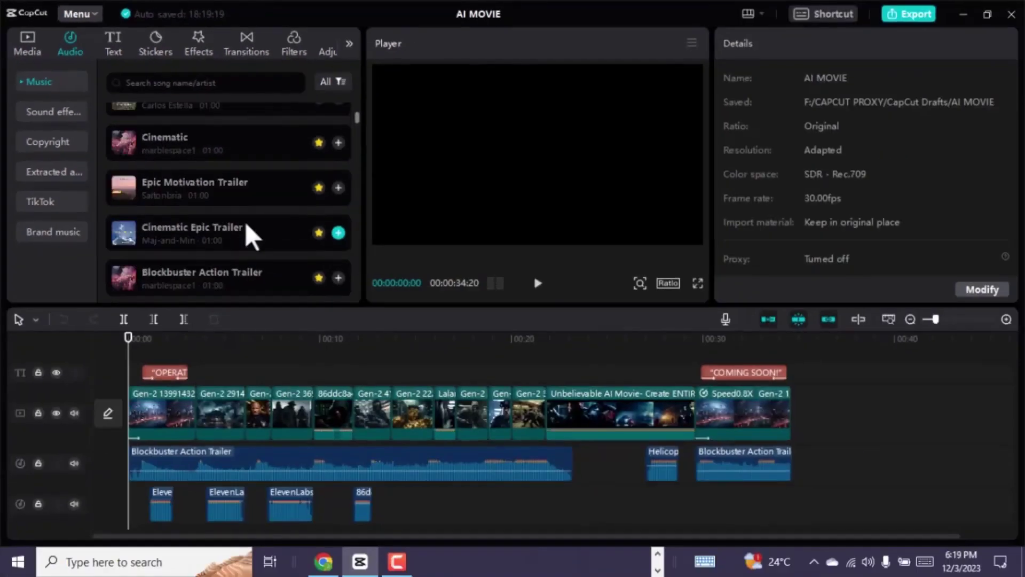
pyautogui.scroll(-2, 251, 235)
pyautogui.moveTo(247, 229); pyautogui.dragTo(258, 477)
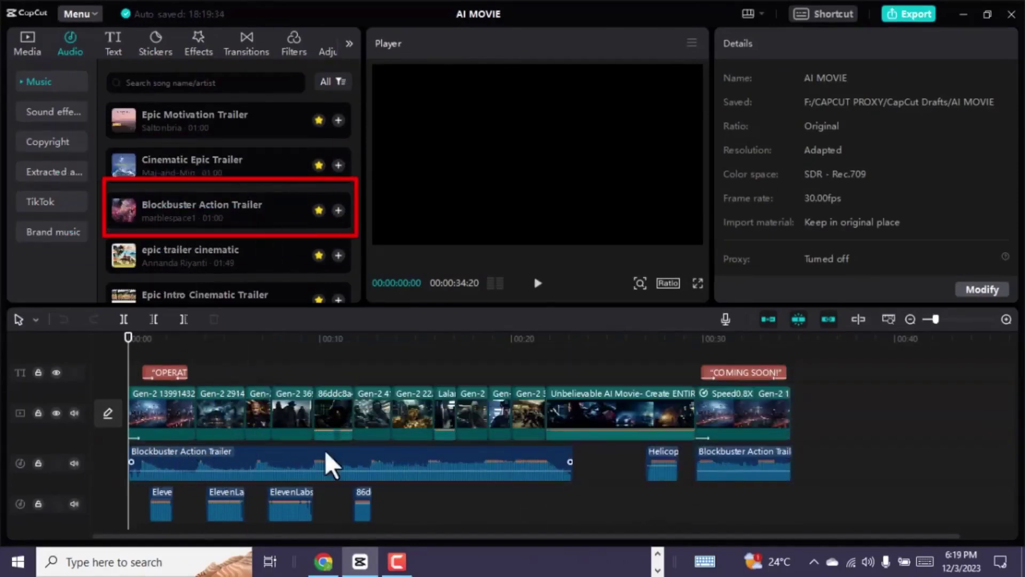
pyautogui.click(116, 47)
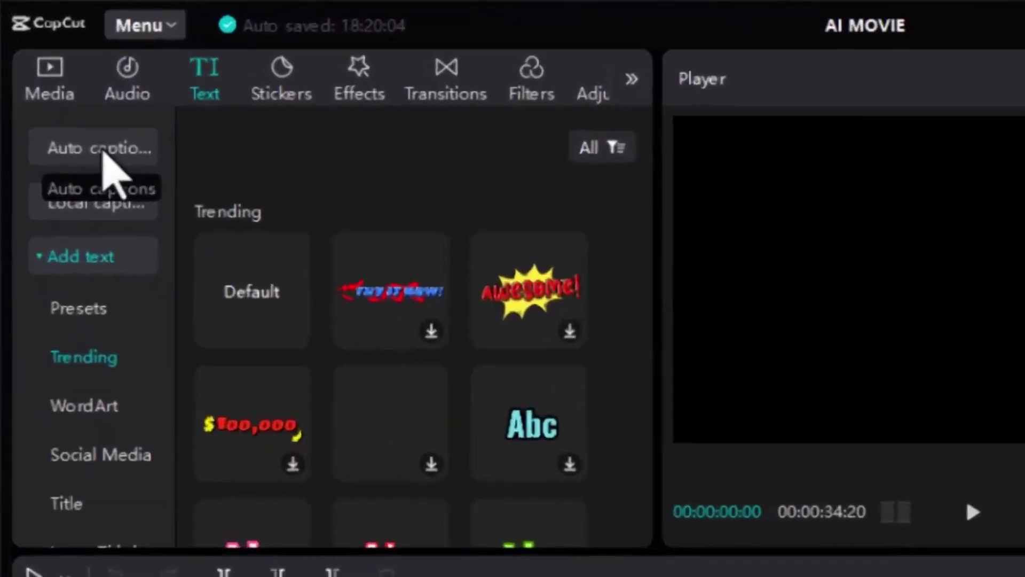
pyautogui.click(63, 96)
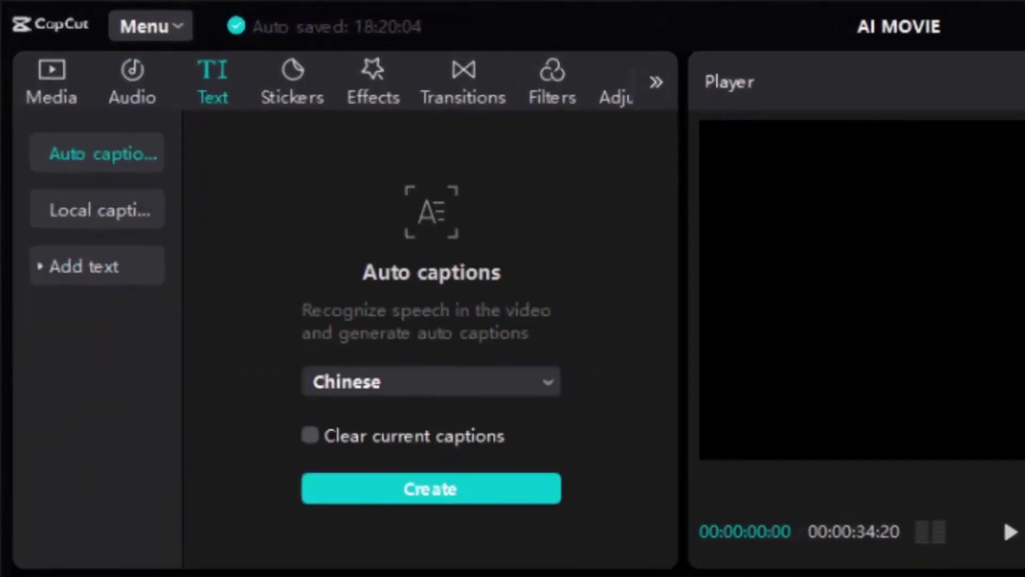